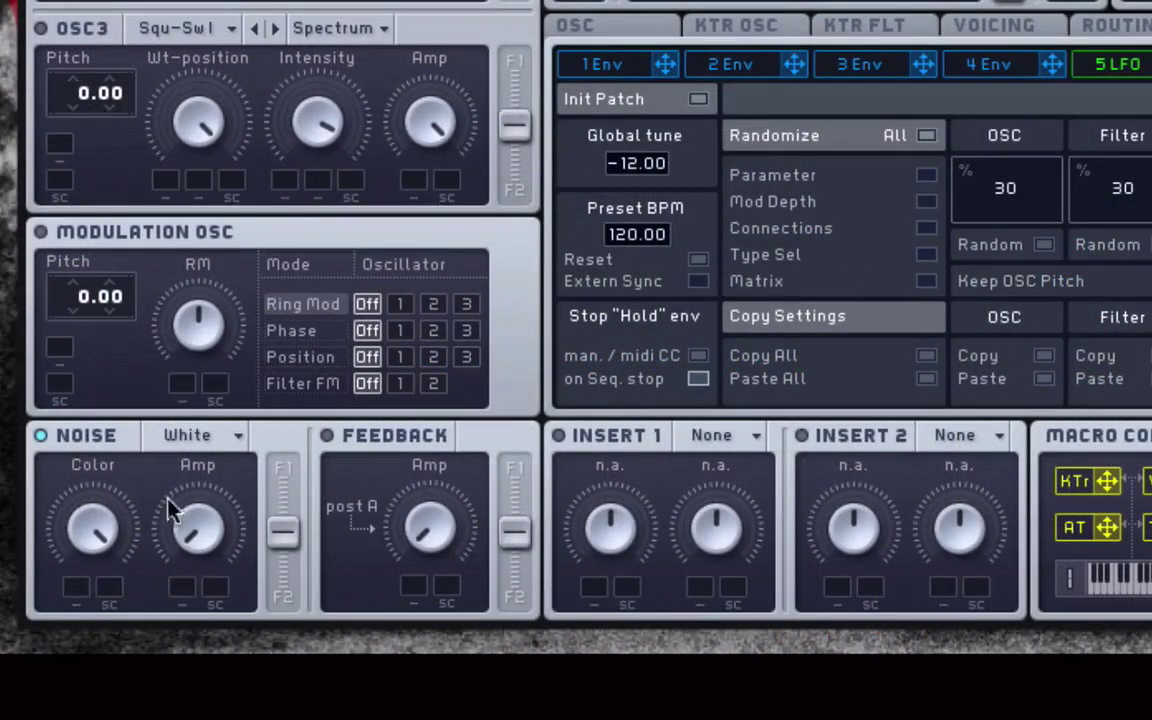
Raise the Noise oscillator's Amp to maximum and set its noise type to Paper.
{"action": "mouse_move", "coordinate": [52, 712]}
{"action": "left_click_drag", "start_coordinate": [205, 548], "coordinate": [210, 62]}
{"action": "left_click", "coordinate": [210, 447]}
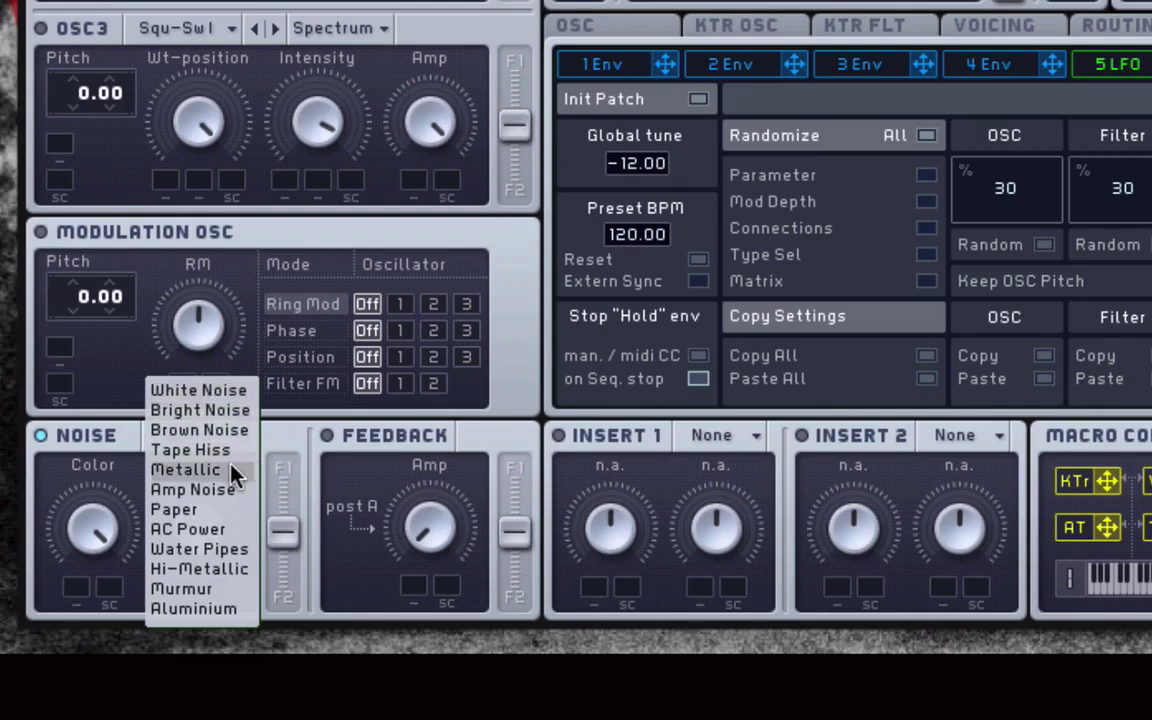
{"action": "left_click", "coordinate": [238, 510]}
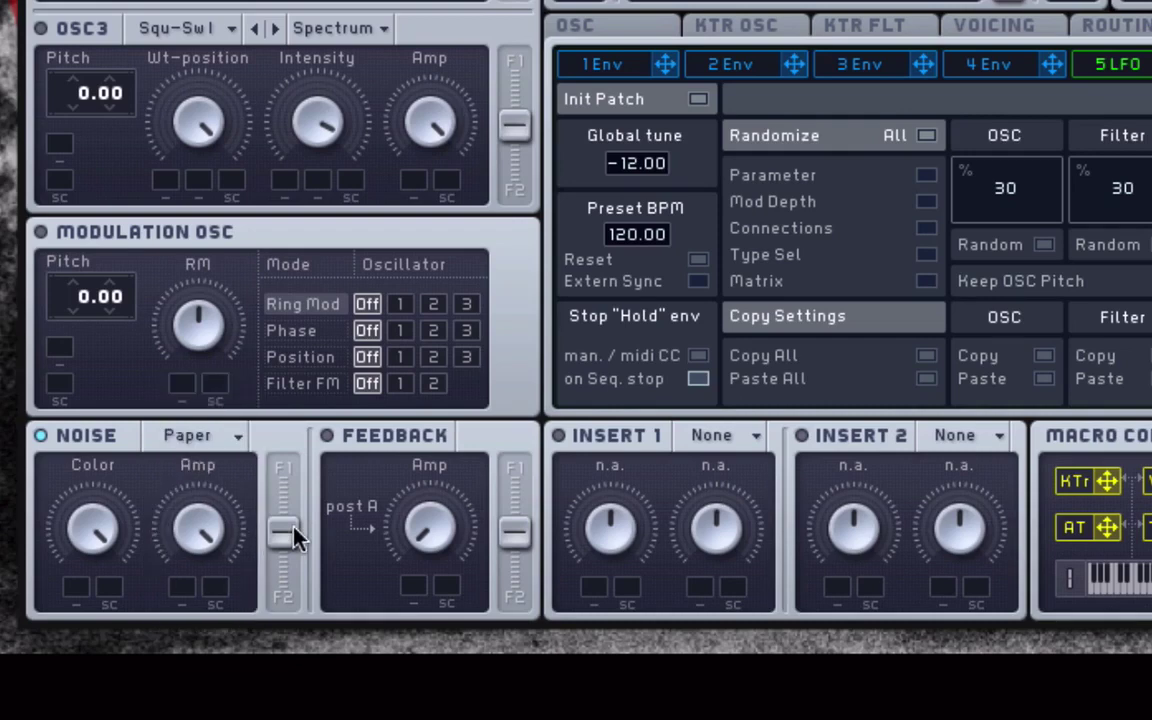
Try the Murmur noise type and return the Noise oscillator to White Noise.
{"action": "left_click", "coordinate": [168, 432]}
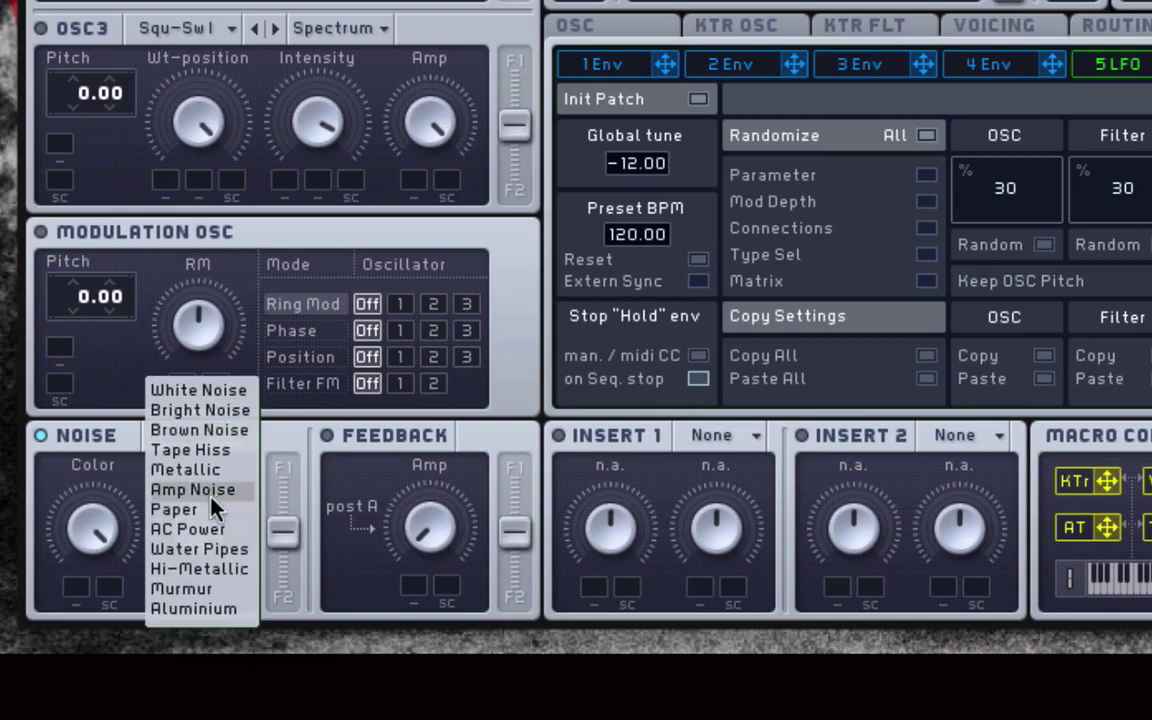
{"action": "left_click", "coordinate": [245, 590]}
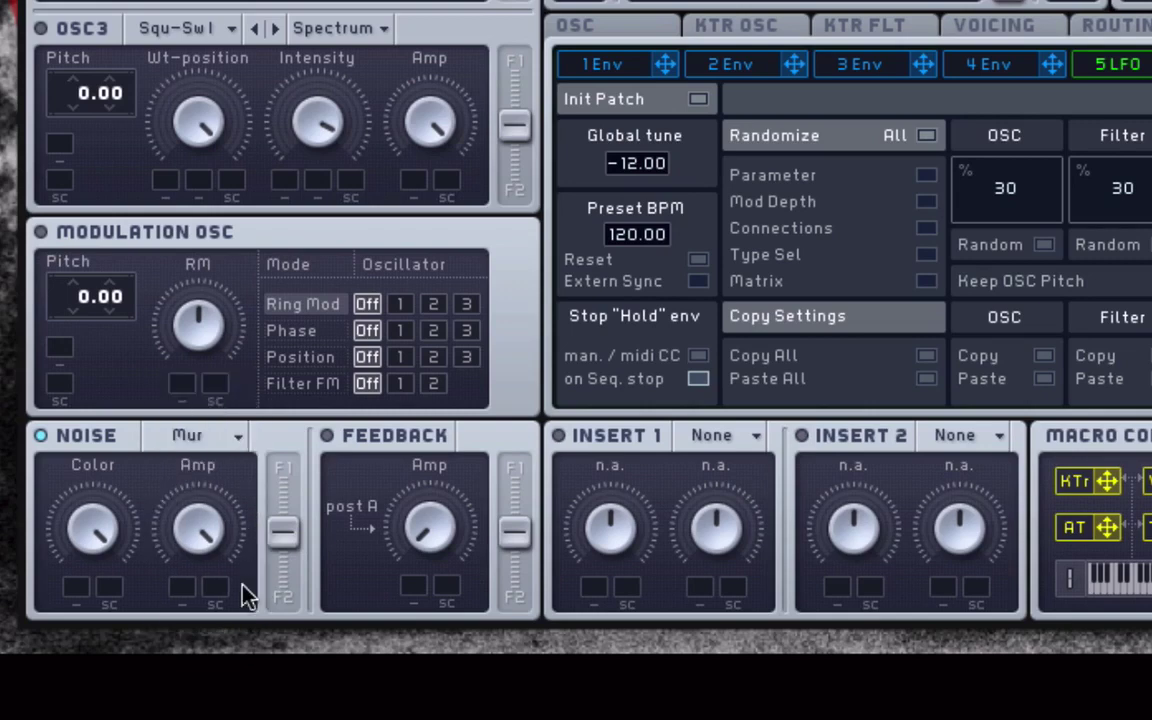
{"action": "left_click", "coordinate": [187, 436]}
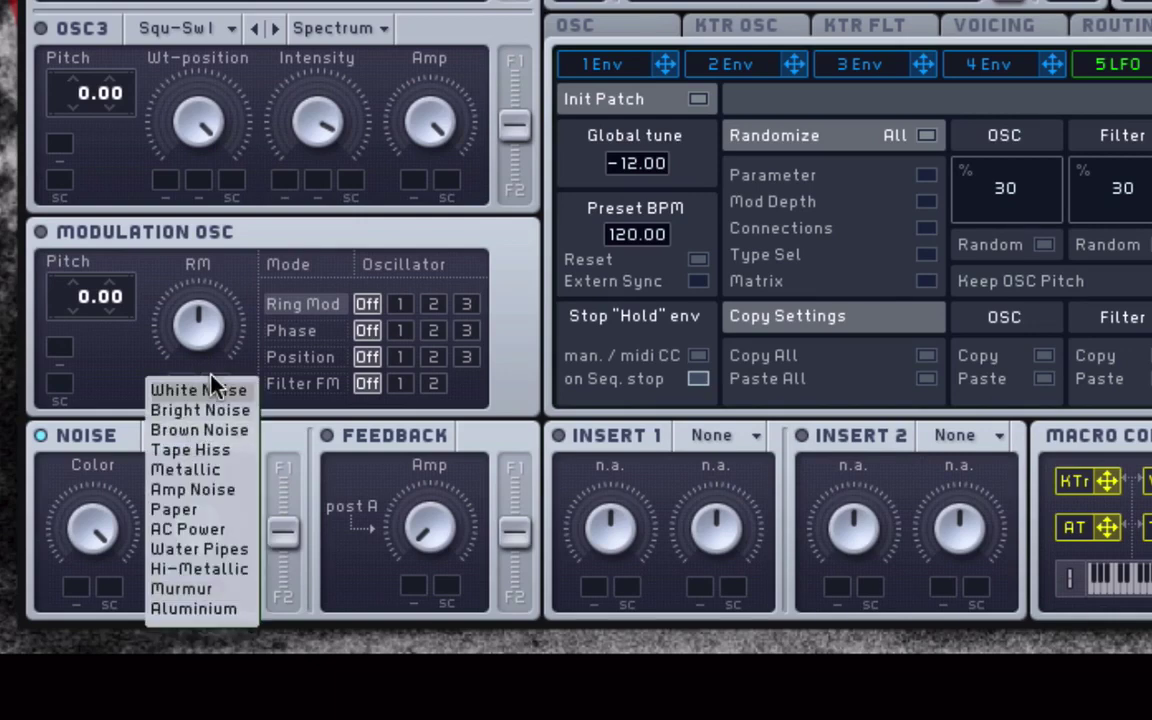
{"action": "left_click", "coordinate": [213, 389]}
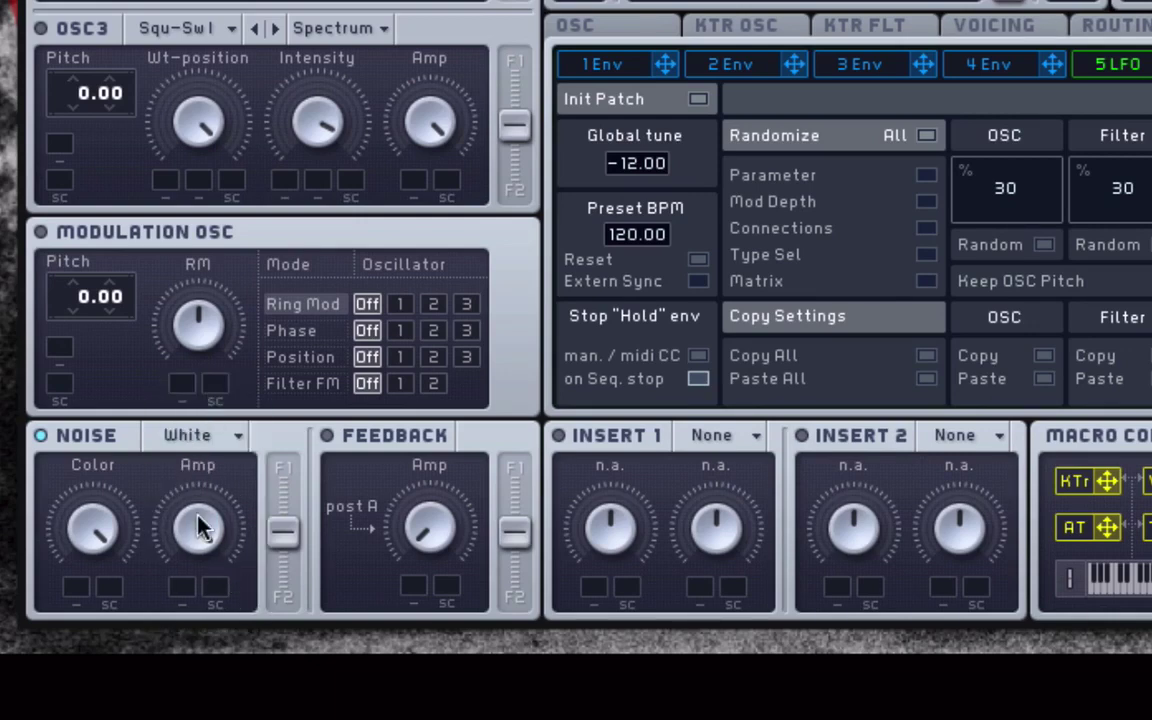
Sweep the Noise Color down to compare its tone, leaving both Color and Amp at maximum.
{"action": "left_click_drag", "start_coordinate": [195, 568], "coordinate": [197, 408]}
{"action": "left_click_drag", "start_coordinate": [93, 558], "coordinate": [90, 617]}
{"action": "left_click_drag", "start_coordinate": [86, 564], "coordinate": [92, 607]}
{"action": "left_click_drag", "start_coordinate": [90, 527], "coordinate": [26, 347]}
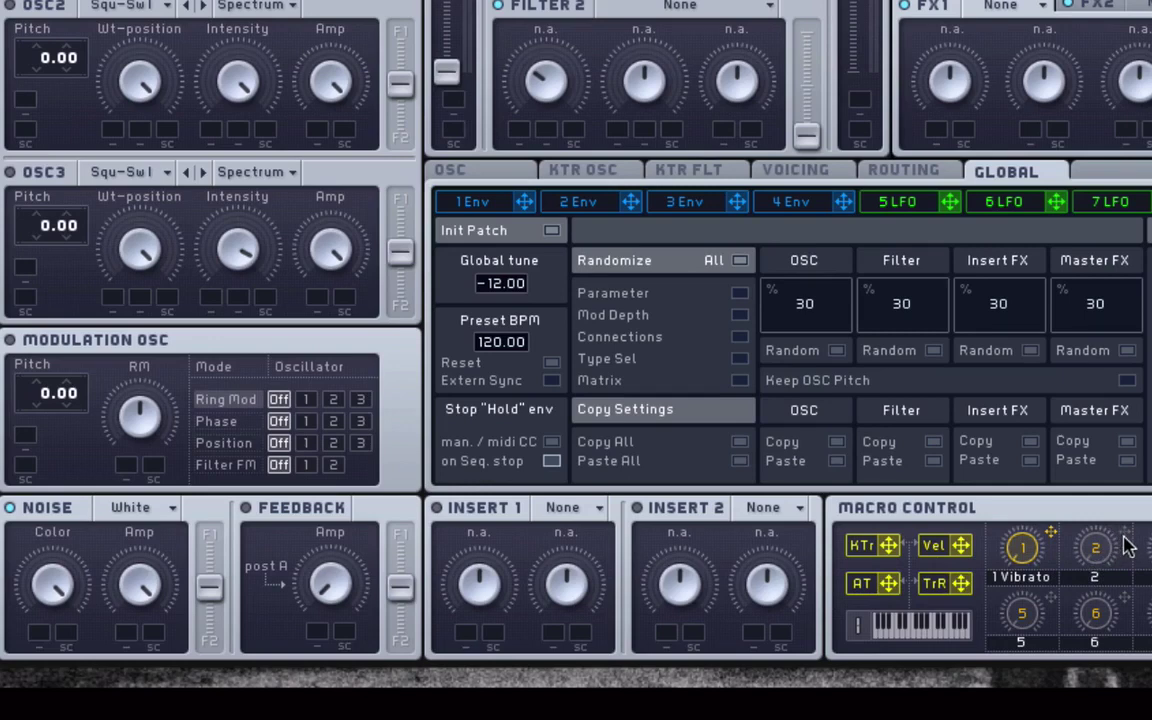
Set the Noise Color to its midpoint and lower the Noise Amp to about nine o'clock.
{"action": "left_click_drag", "start_coordinate": [56, 579], "coordinate": [56, 540]}
{"action": "left_click_drag", "start_coordinate": [133, 588], "coordinate": [141, 612]}
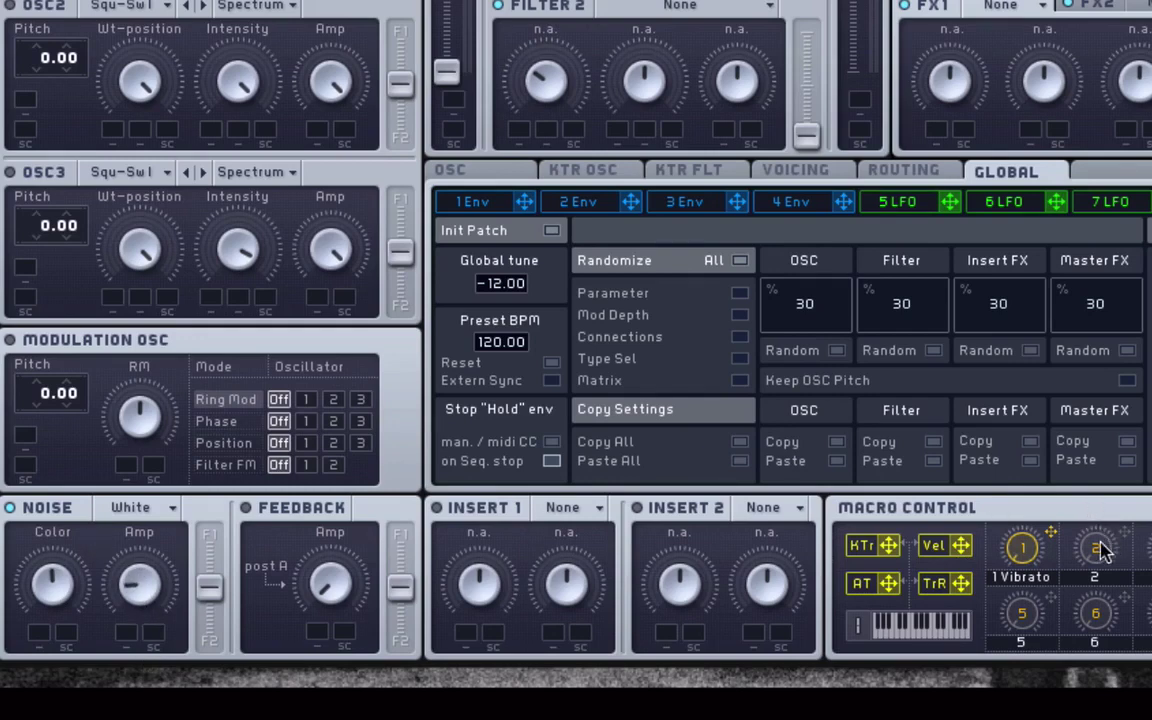
Assign macro 2 to the Noise Color and Amp with upward modulation ranges, and adjust the base Amp level slightly.
{"action": "left_click_drag", "start_coordinate": [1121, 533], "coordinate": [40, 638]}
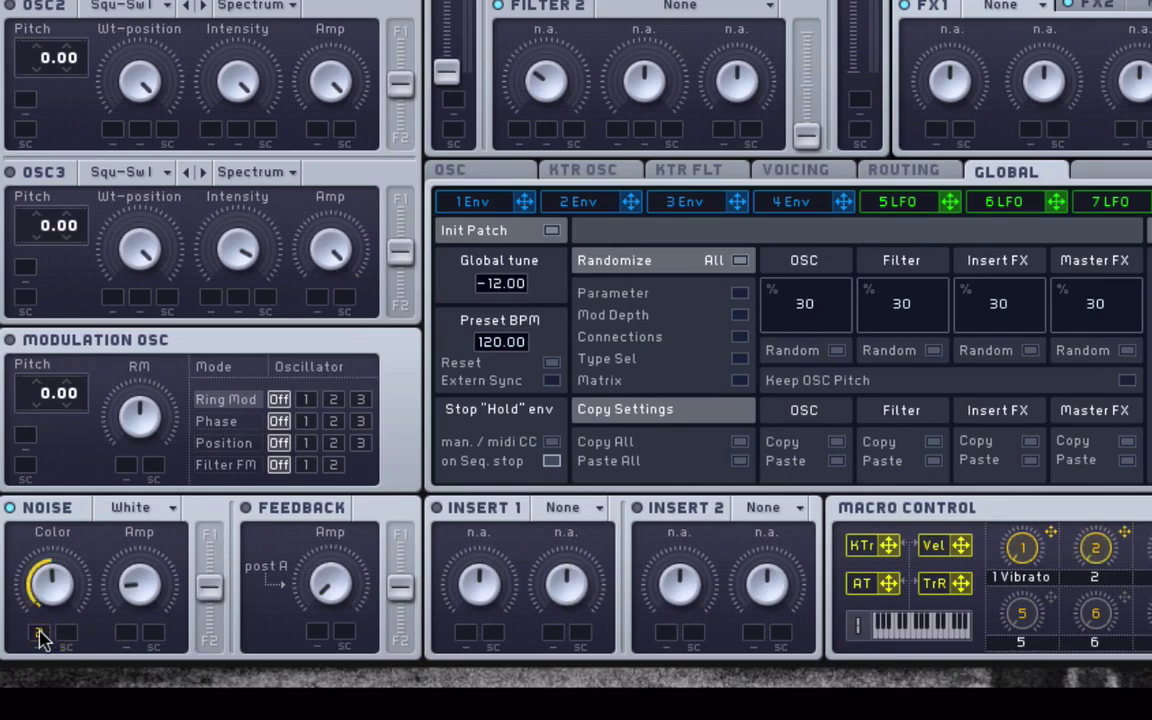
{"action": "left_click_drag", "start_coordinate": [1124, 536], "coordinate": [138, 639]}
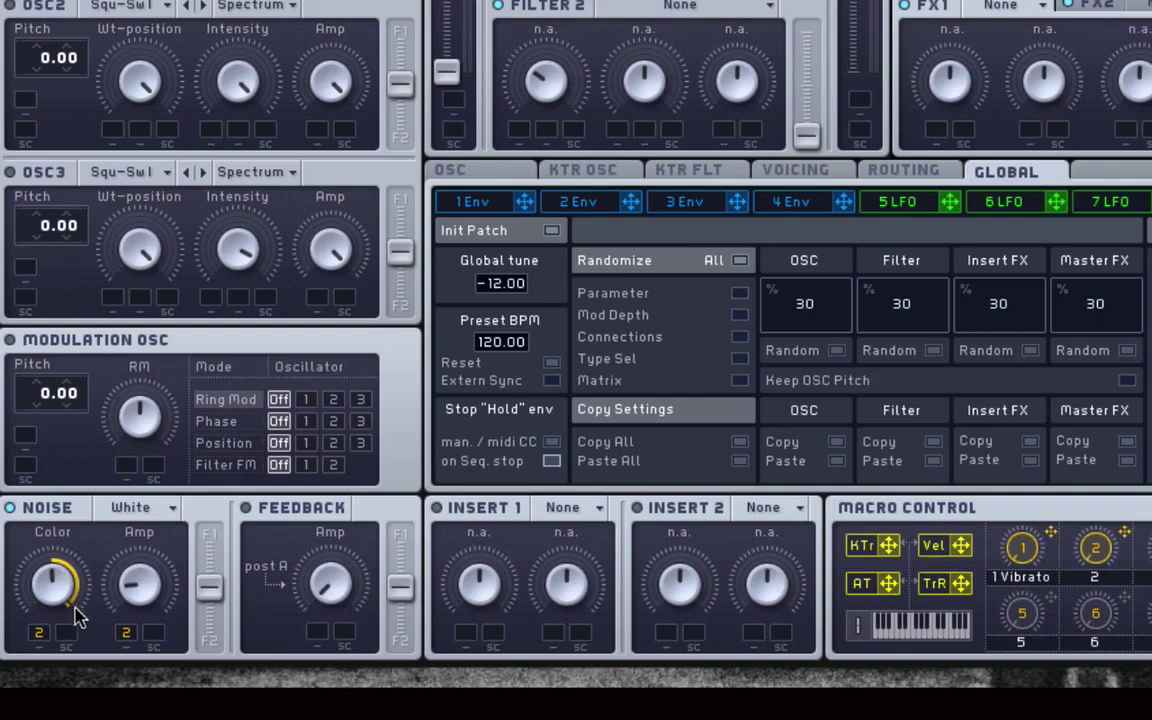
{"action": "left_click_drag", "start_coordinate": [130, 635], "coordinate": [159, 607]}
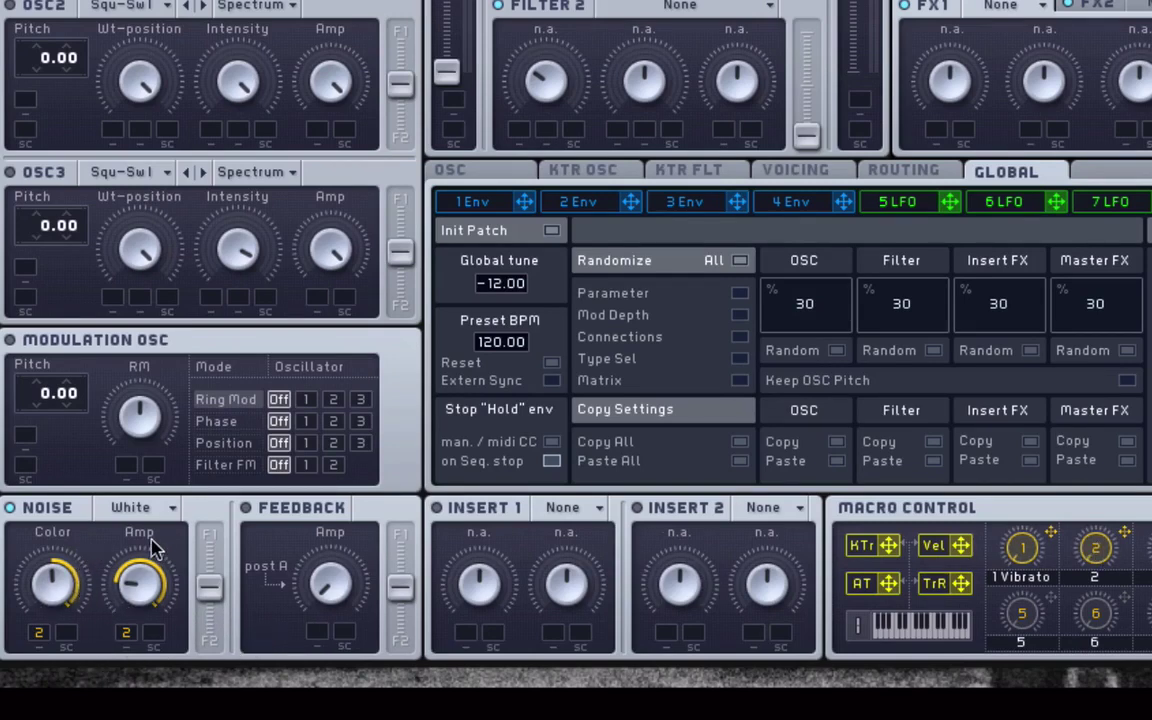
{"action": "left_click_drag", "start_coordinate": [153, 545], "coordinate": [148, 566]}
{"action": "left_click_drag", "start_coordinate": [145, 565], "coordinate": [146, 600]}
Remove the macro 2 modulation from the Noise Color and Amp, and set the noise type to Bright Noise.
{"action": "right_click", "coordinate": [36, 570]}
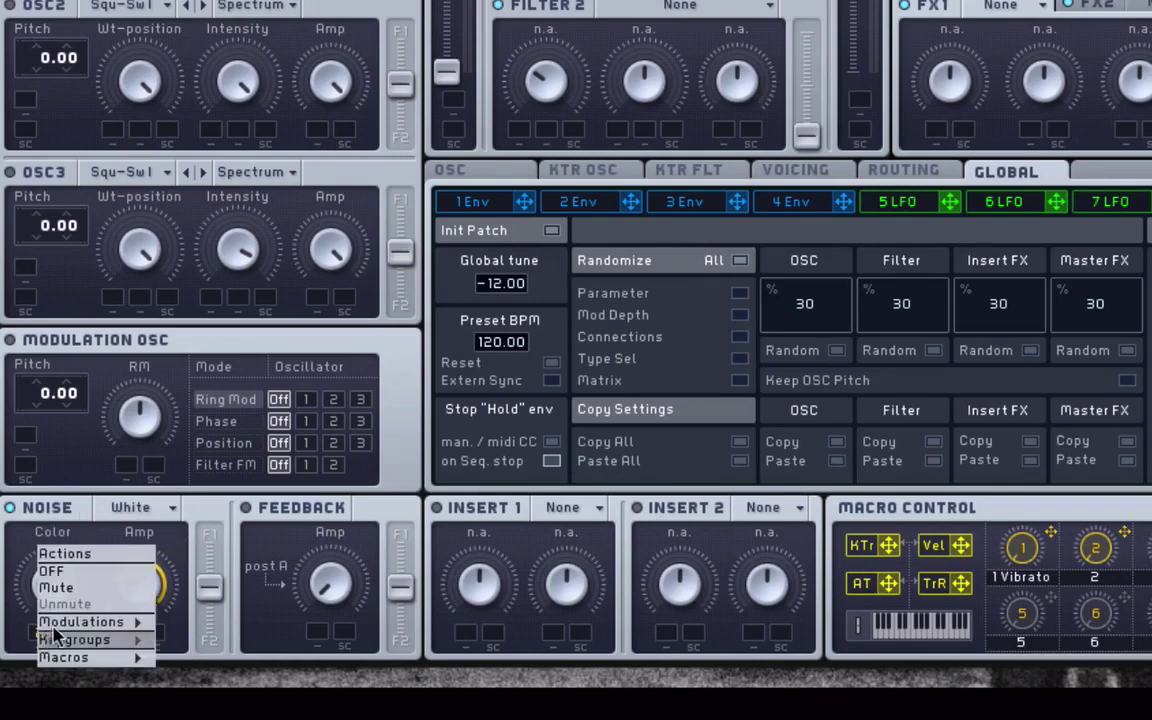
{"action": "left_click", "coordinate": [82, 583]}
{"action": "right_click", "coordinate": [140, 583]}
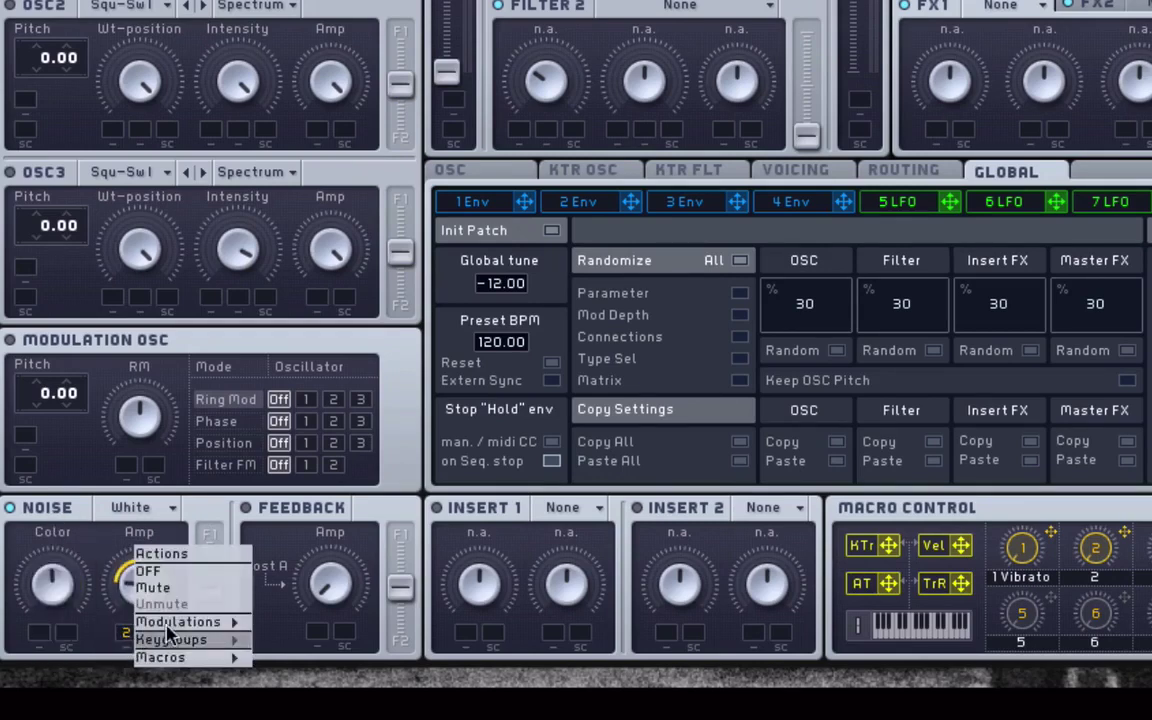
{"action": "left_click", "coordinate": [192, 568]}
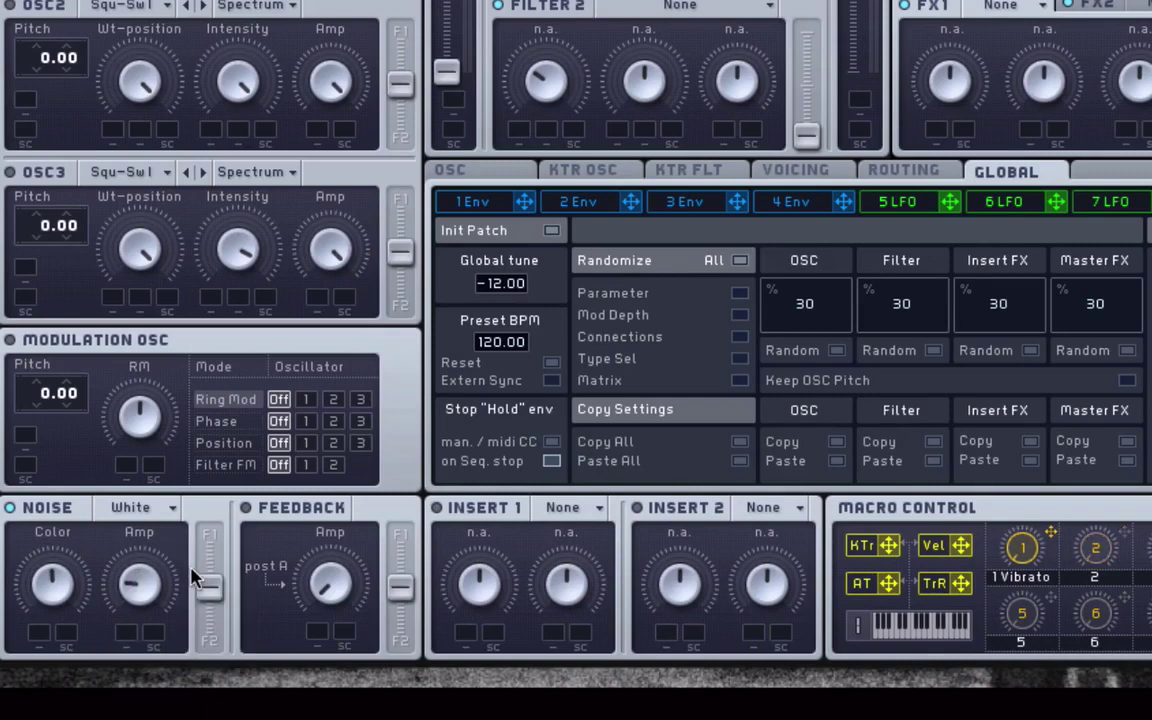
{"action": "left_click", "coordinate": [153, 510]}
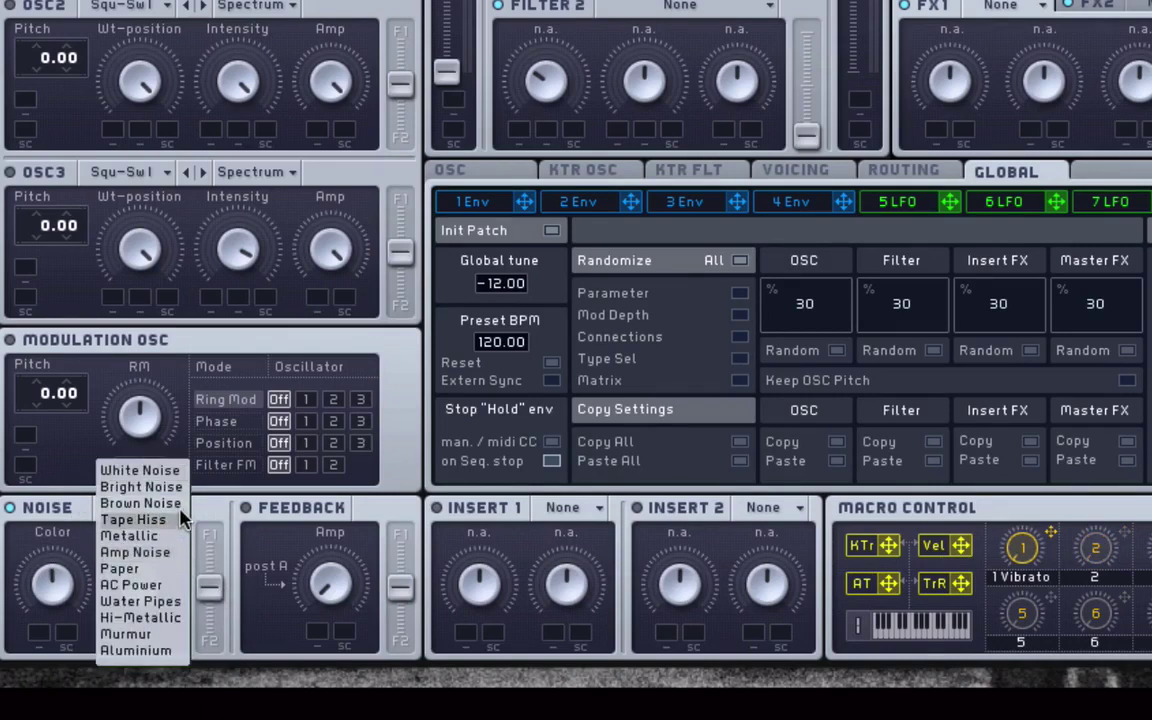
{"action": "left_click", "coordinate": [178, 487]}
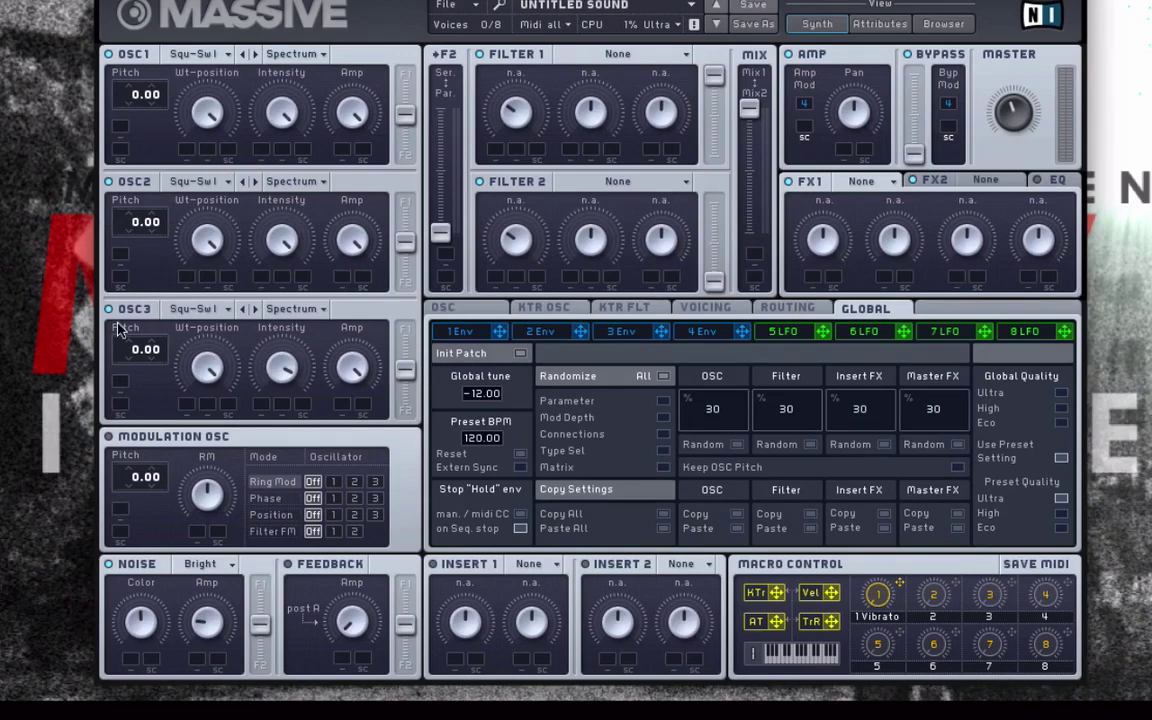
Set the oscillator pitches to 12.12 for OSC1, 23.99 for OSC2 and -6.90 for OSC3.
{"action": "left_click_drag", "start_coordinate": [137, 98], "coordinate": [127, 66]}
{"action": "left_click_drag", "start_coordinate": [131, 229], "coordinate": [136, 176]}
{"action": "mouse_move", "coordinate": [140, 350]}
{"action": "left_mouse_down"}
{"action": "mouse_move", "coordinate": [130, 379]}
{"action": "mouse_move", "coordinate": [138, 364]}
{"action": "left_mouse_up"}
{"action": "left_click_drag", "start_coordinate": [155, 97], "coordinate": [180, 160]}
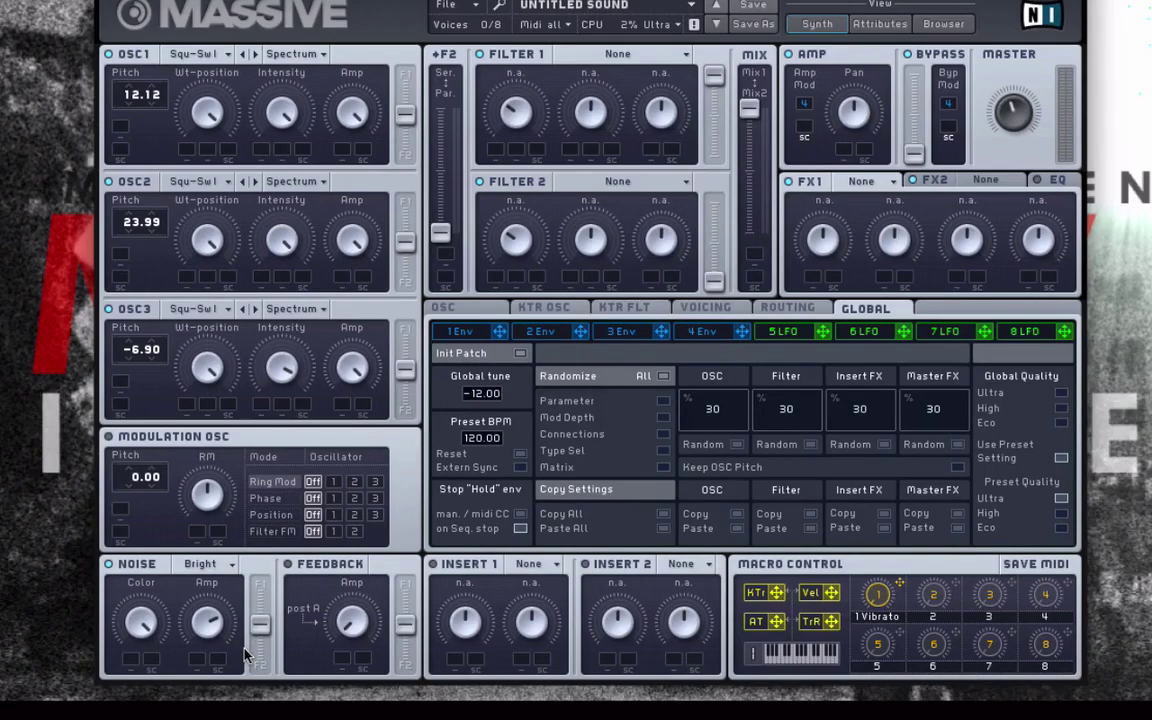
{"action": "left_click", "coordinate": [202, 564]}
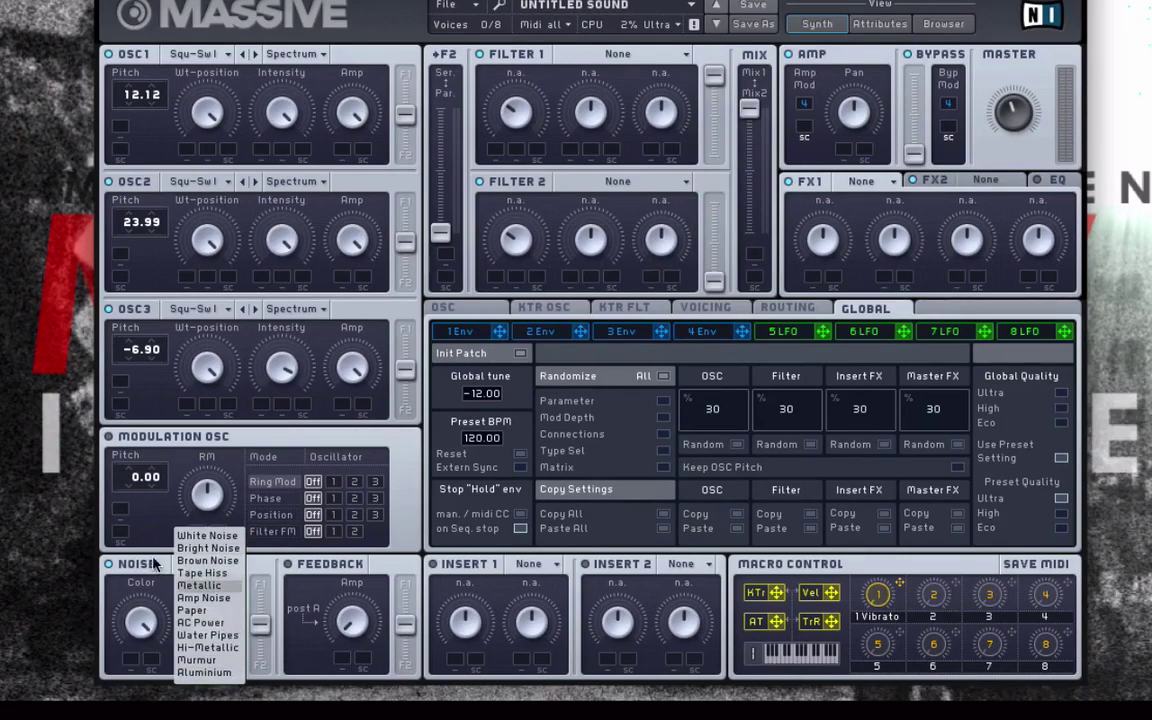
{"action": "left_click", "coordinate": [143, 512]}
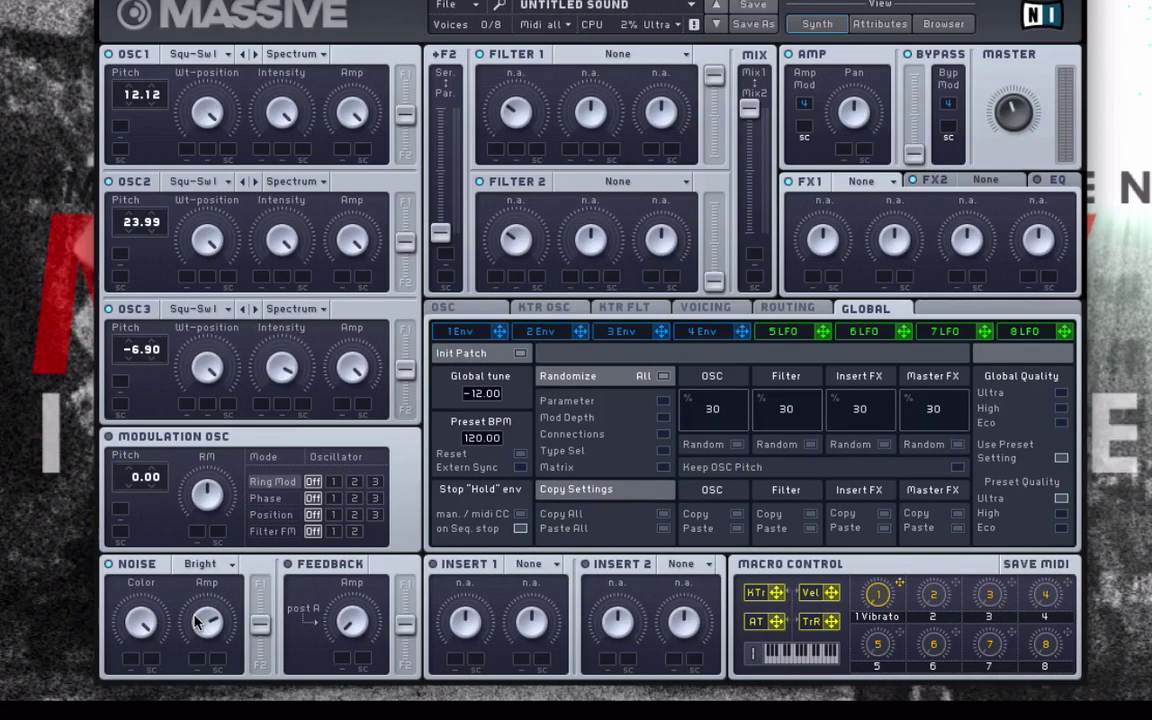
{"action": "left_click_drag", "start_coordinate": [196, 621], "coordinate": [198, 640]}
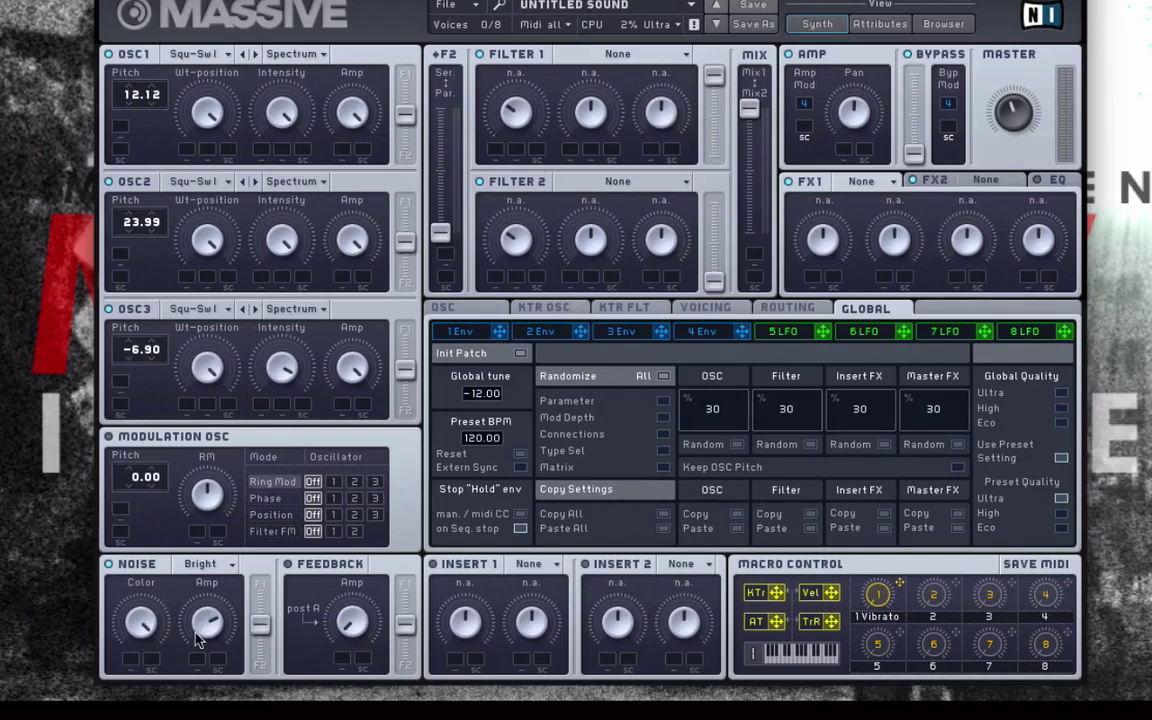